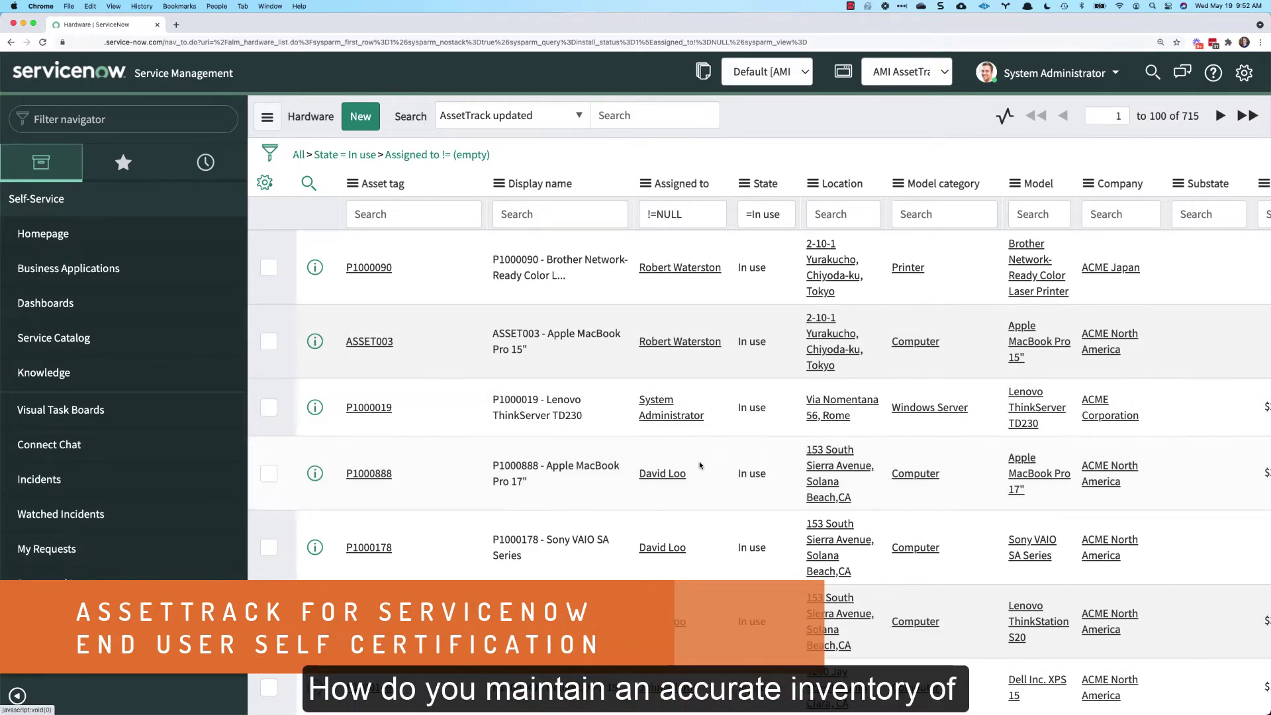
{"action": "scroll", "coordinate": [699, 465], "scroll_direction": "down", "scroll_amount": 3}
{"action": "scroll", "coordinate": [700, 465], "scroll_direction": "down", "scroll_amount": 2}
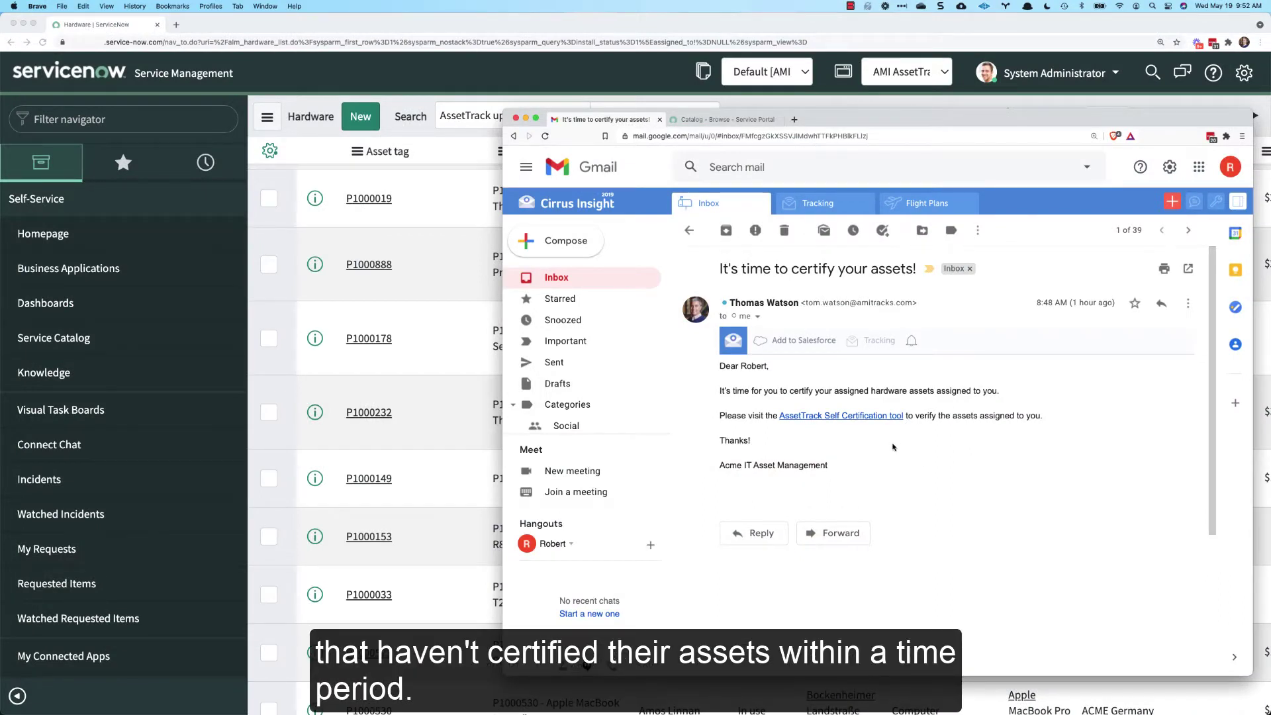
Launch the AssetTrack Self Certification tool from the 'time to certify your assets' email.
{"action": "left_click", "coordinate": [869, 417]}
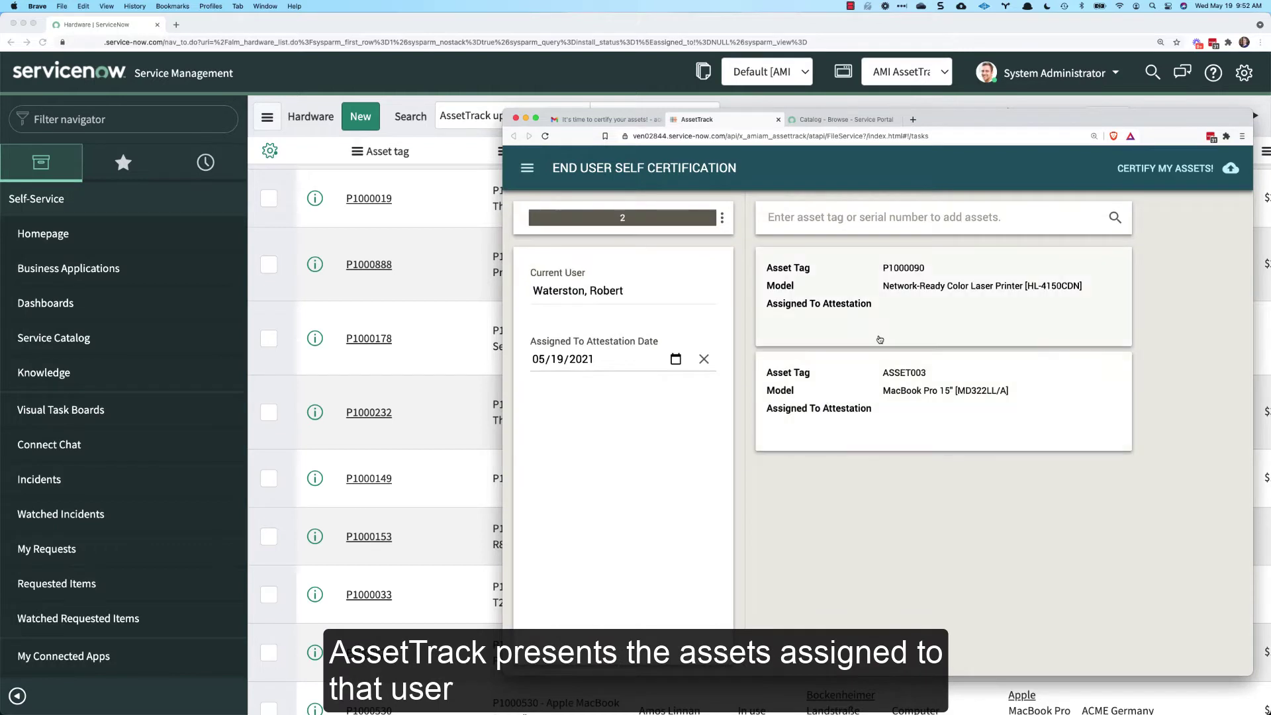
Attest 'I have this asset' for printer P1000090.
{"action": "left_click", "coordinate": [799, 284]}
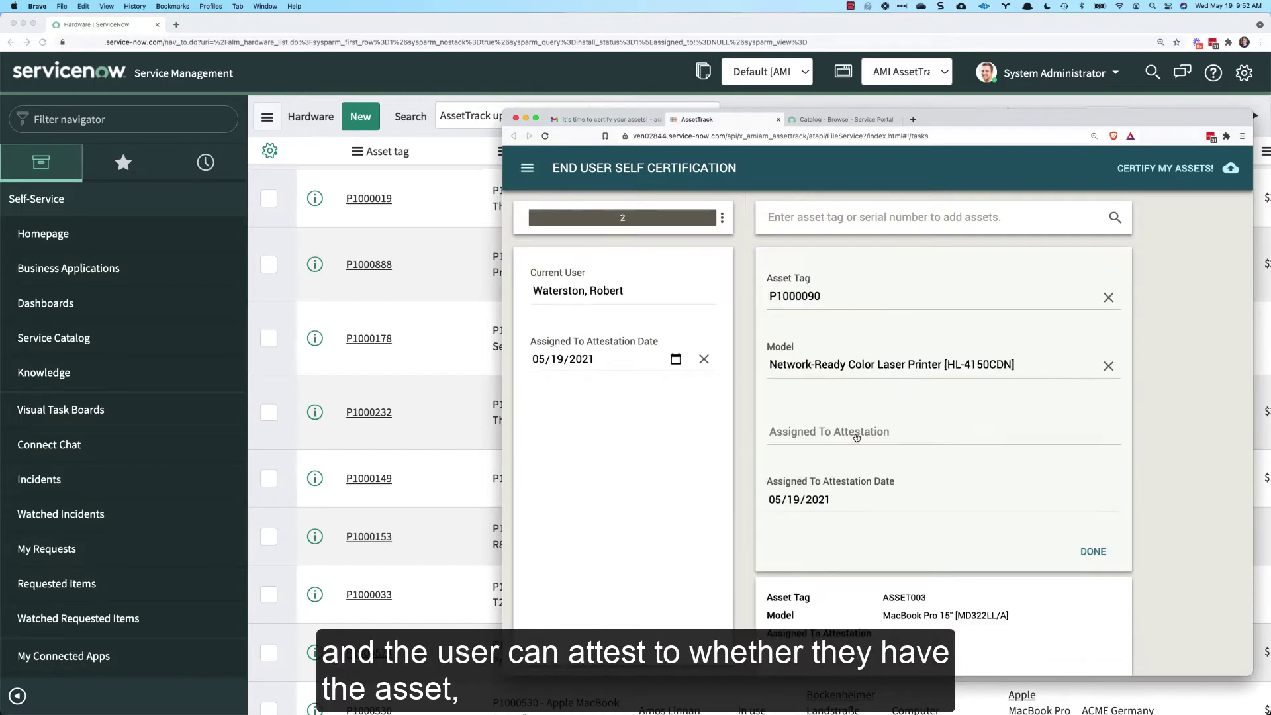
{"action": "left_click", "coordinate": [895, 437]}
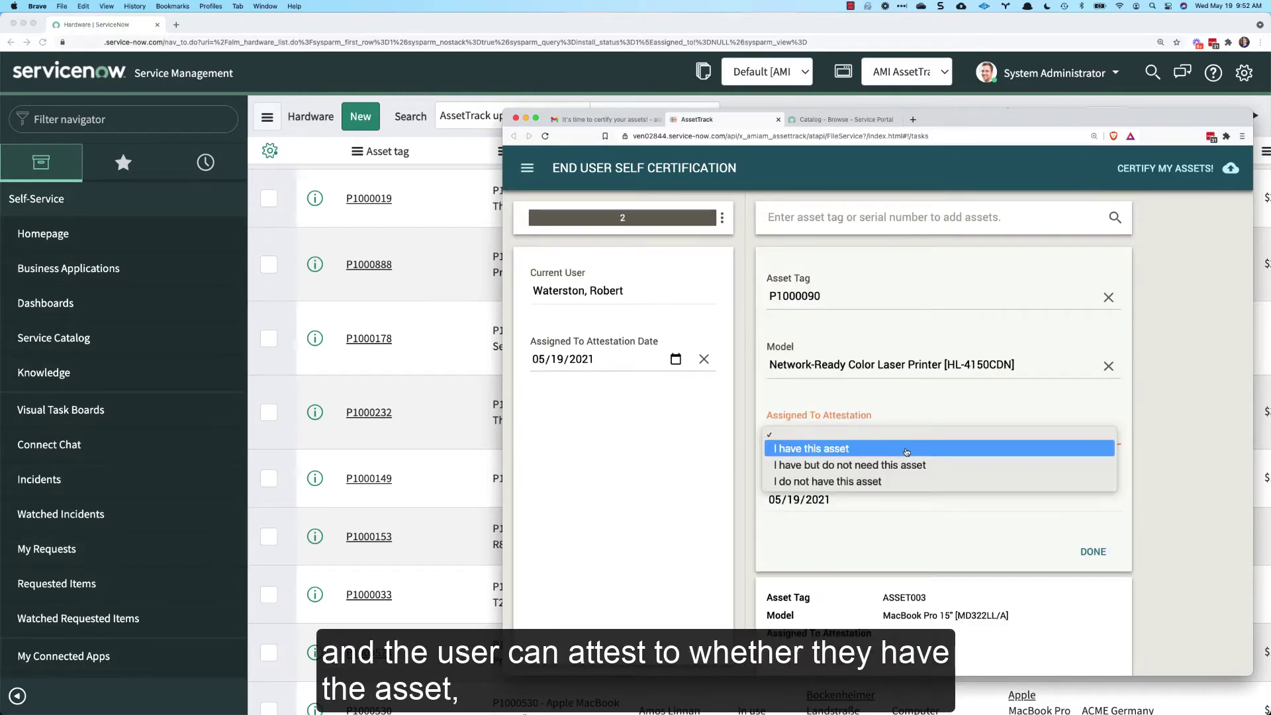
{"action": "left_click", "coordinate": [928, 470]}
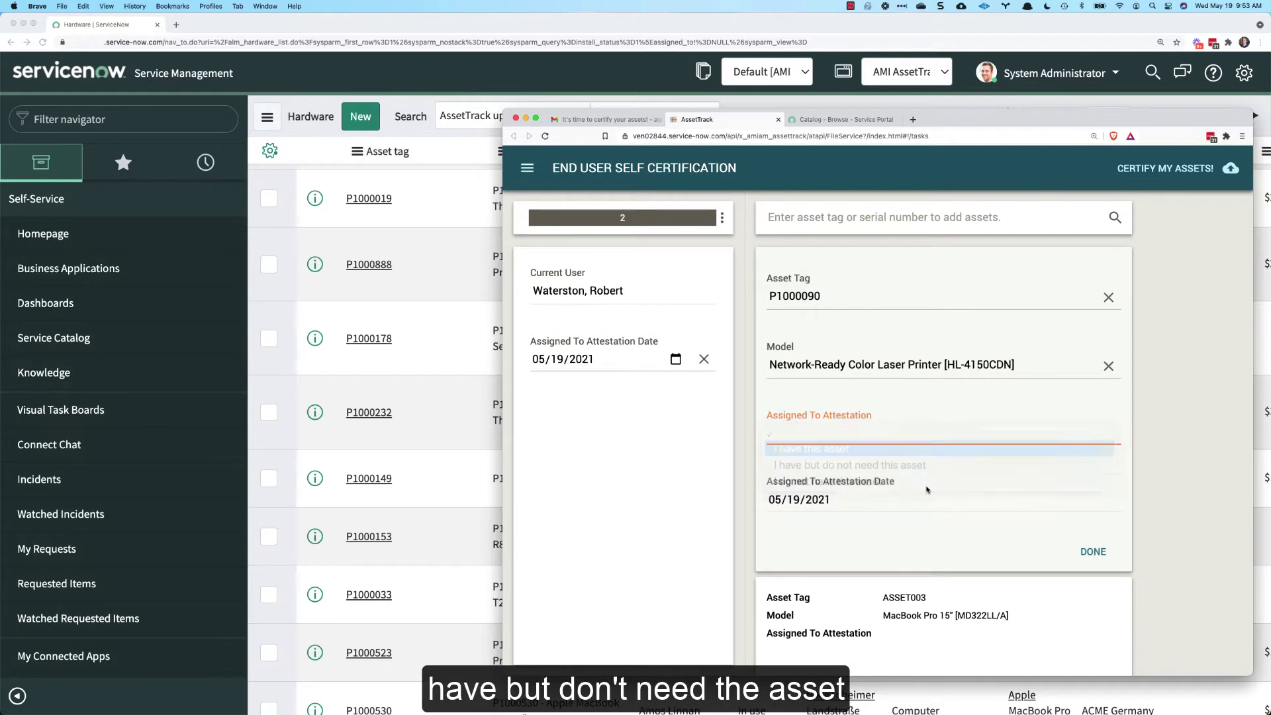
Attest 'I do not have this asset' for MacBook Pro ASSET003.
{"action": "left_click", "coordinate": [894, 487]}
{"action": "left_click", "coordinate": [894, 546]}
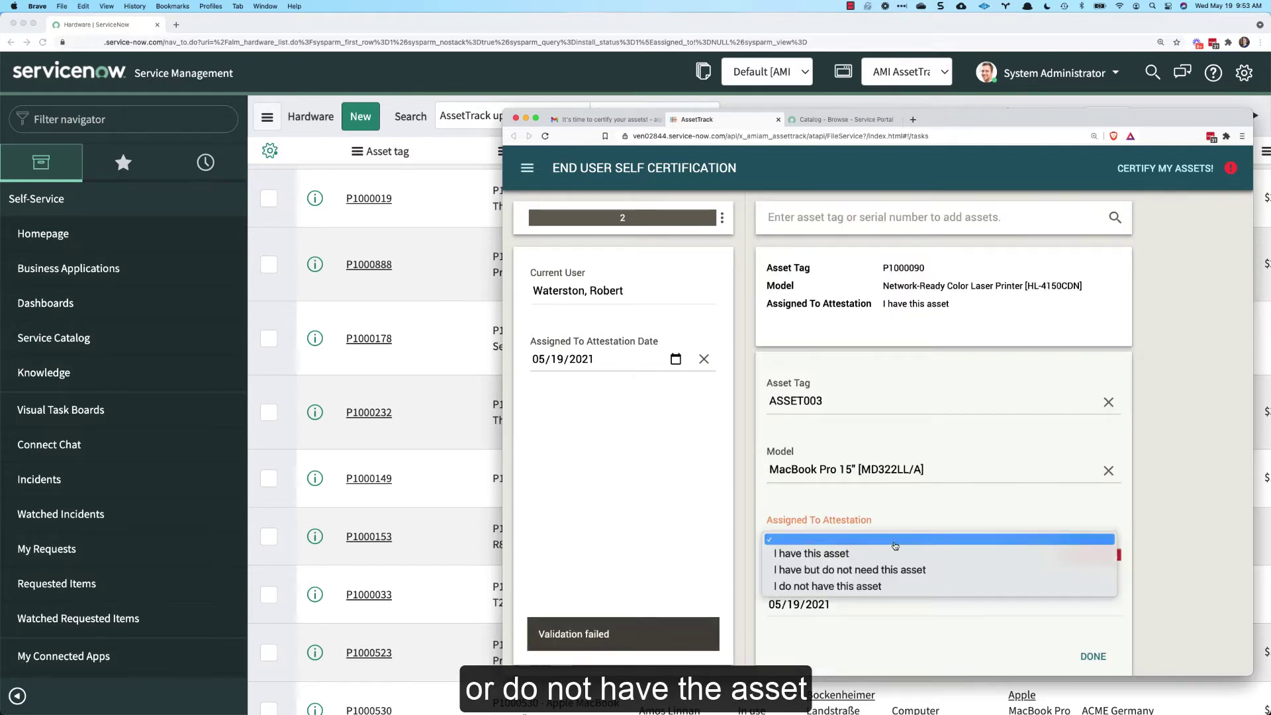
{"action": "left_click", "coordinate": [885, 586]}
{"action": "left_click", "coordinate": [1093, 656]}
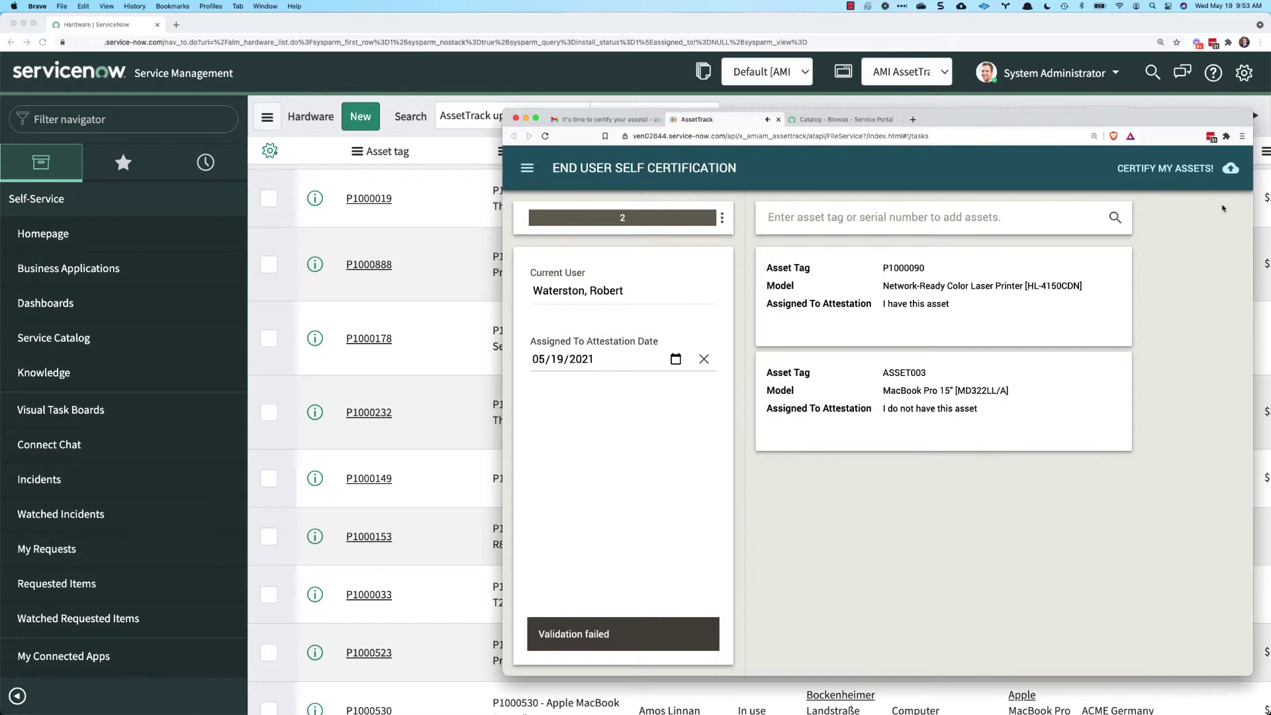
Submit with CERTIFY MY ASSETS!, leave the success dialog, and return to the Service Portal catalog.
{"action": "left_click", "coordinate": [1189, 169]}
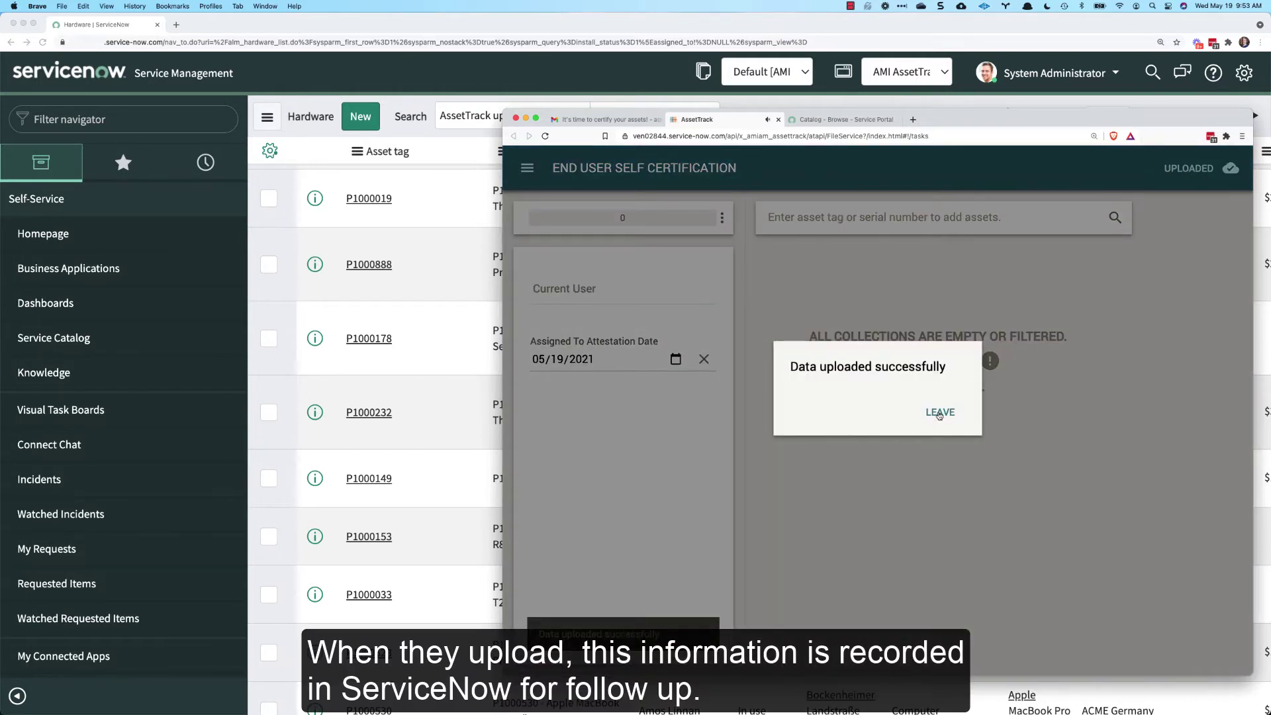
{"action": "left_click", "coordinate": [941, 412]}
{"action": "left_click", "coordinate": [730, 120]}
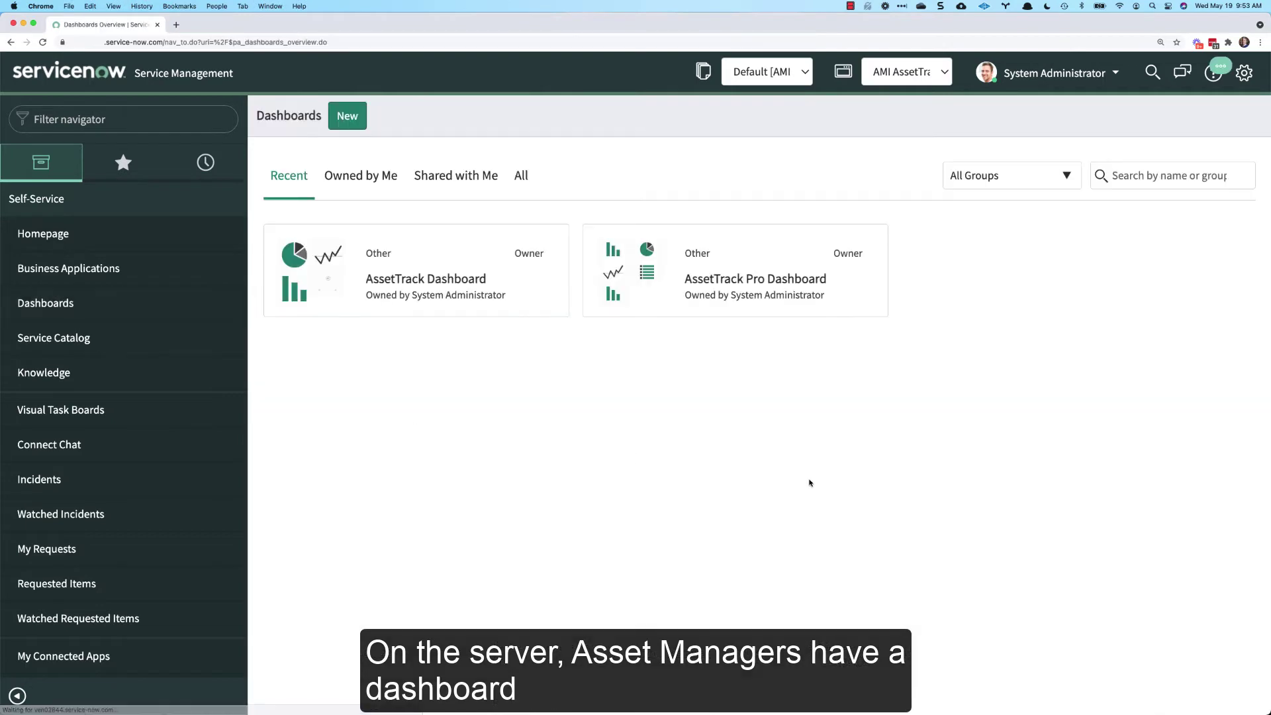
From the AssetTrack Dashboard, list the four hardware assets from the Disputed Assets widget.
{"action": "left_click", "coordinate": [459, 290]}
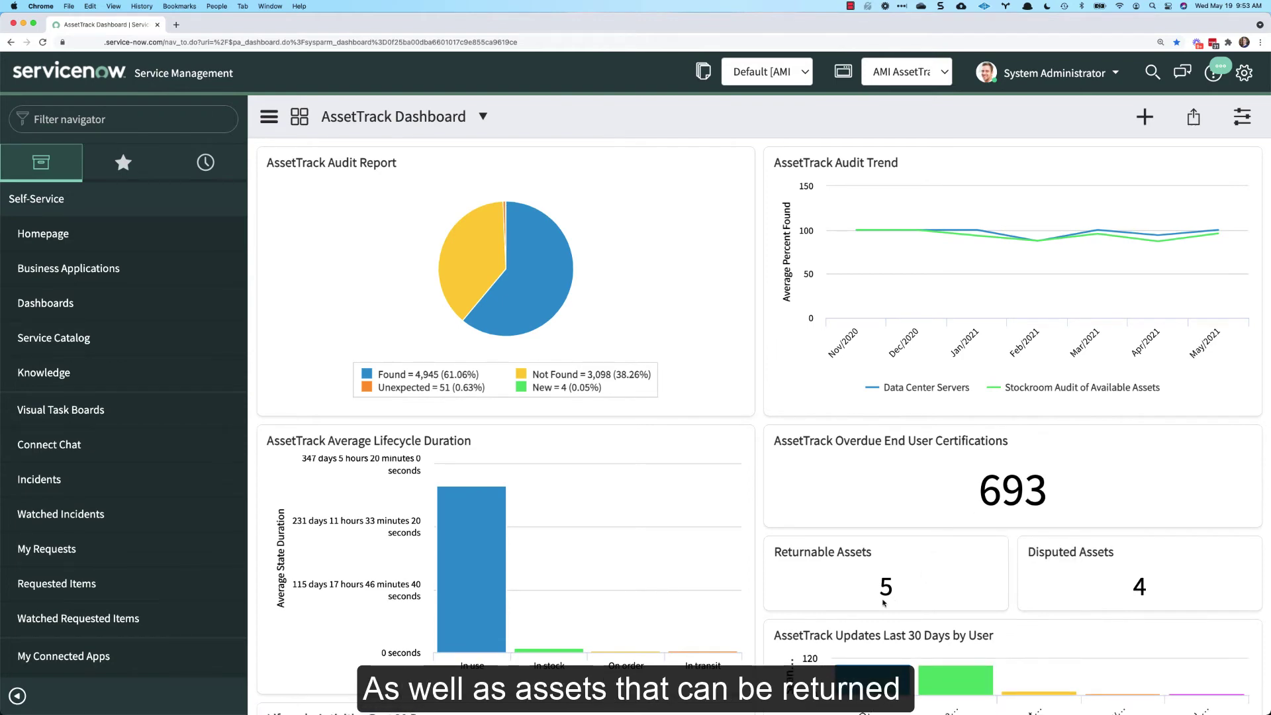
{"action": "left_click", "coordinate": [1140, 590]}
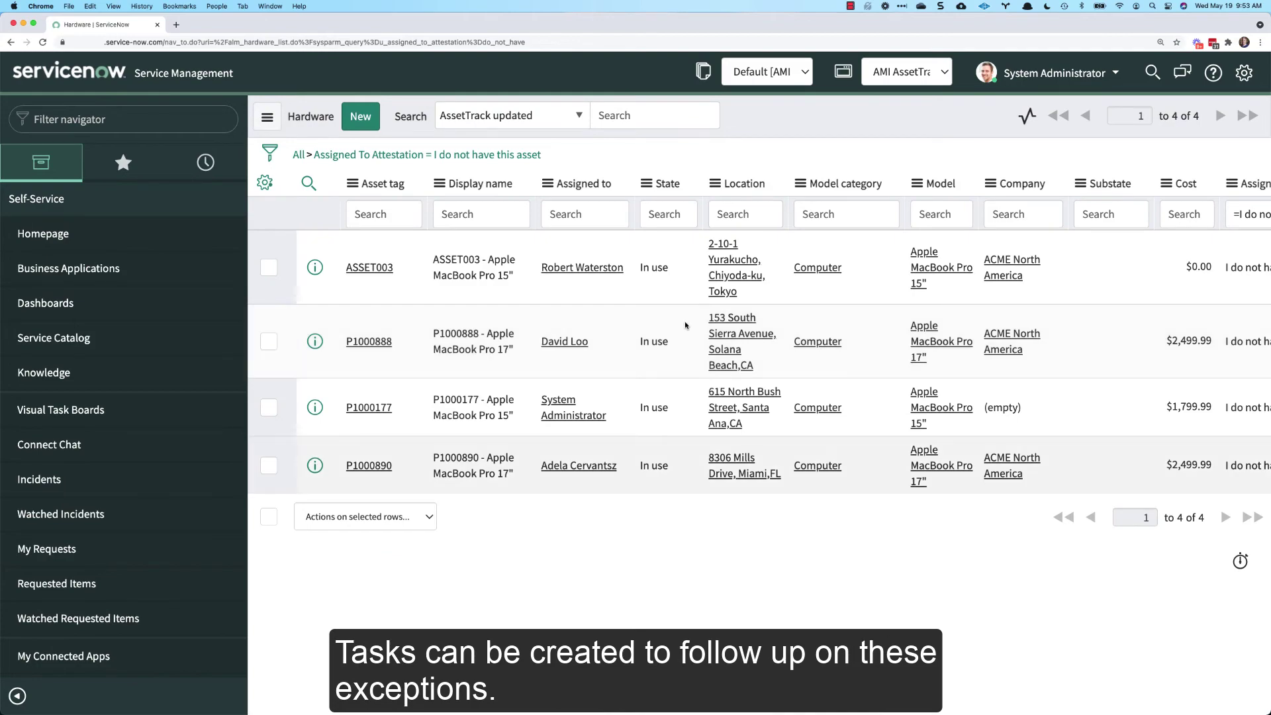